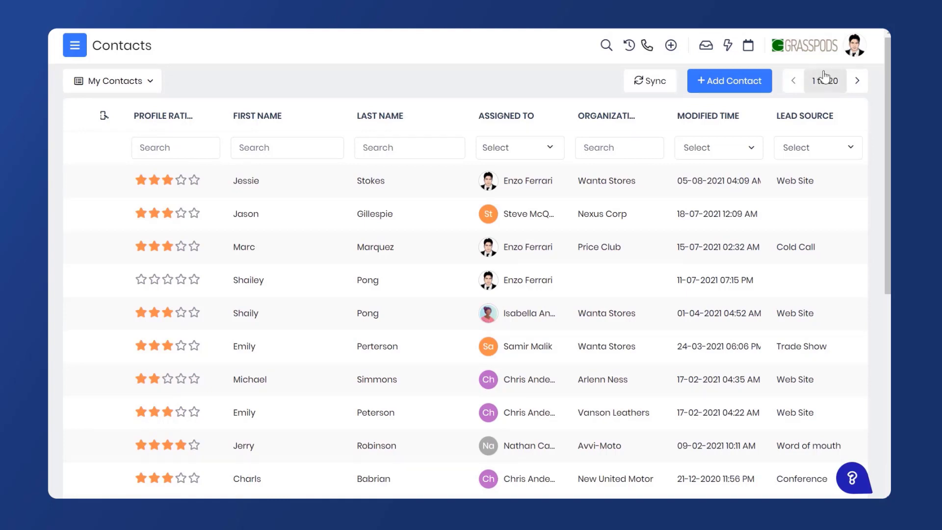
# Step: Open the CRM Settings home from the profile avatar menu
pyautogui.click(822, 52)
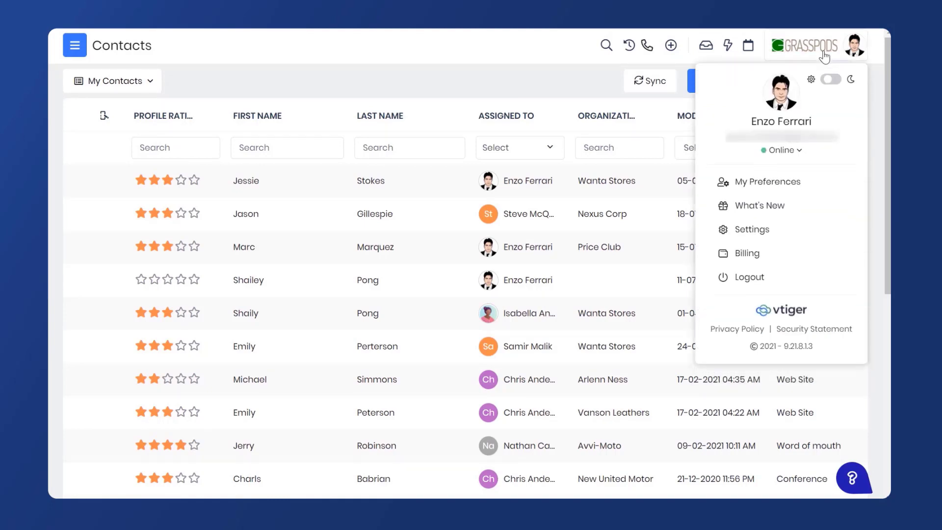
pyautogui.click(763, 229)
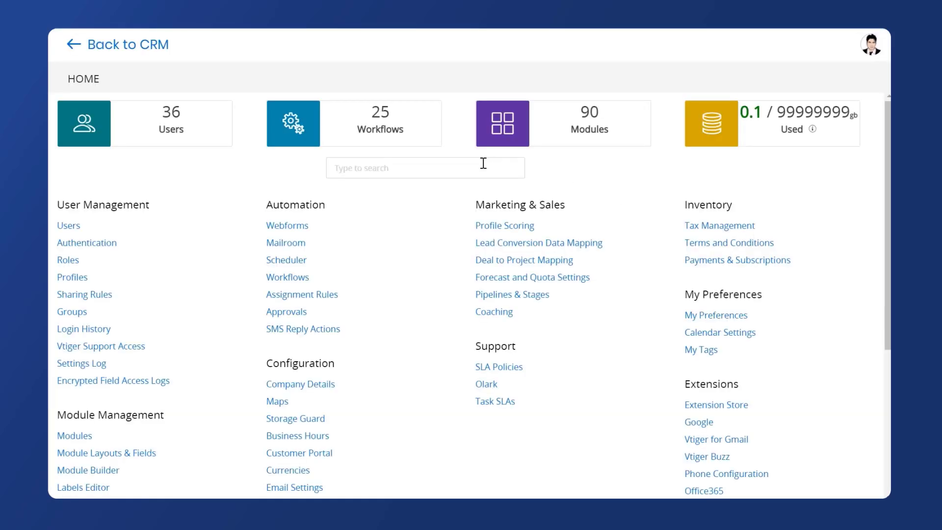
pyautogui.write('extens')
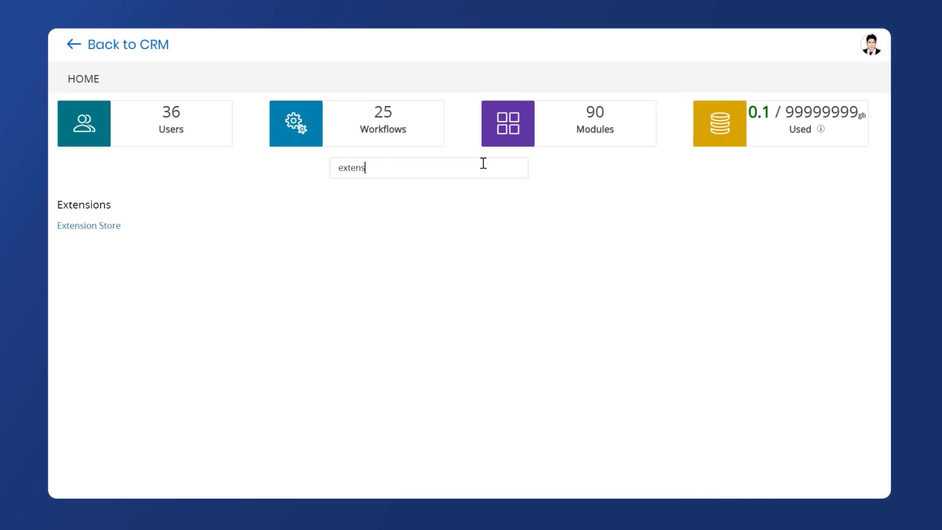
pyautogui.write('ion')
# Step: Open the Extension Store and start a catalogue search for IndiaMART
pyautogui.click(100, 226)
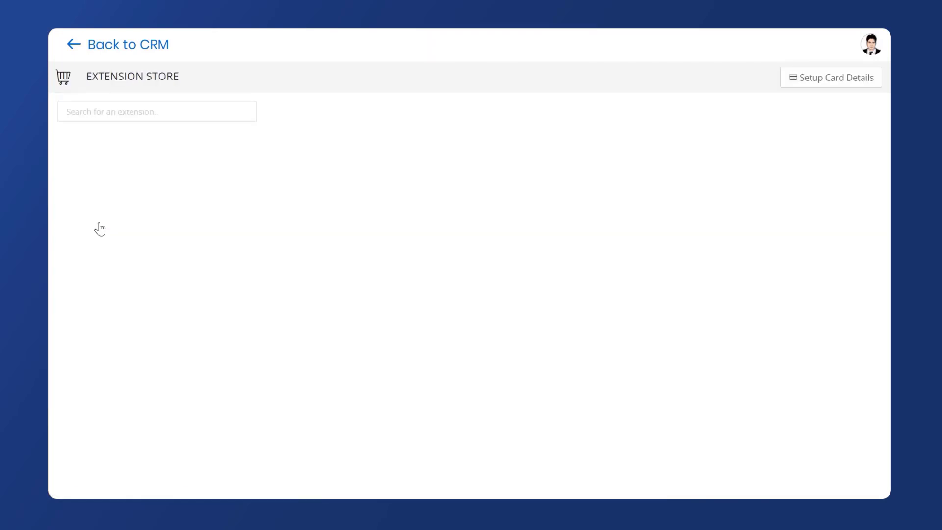
pyautogui.click(107, 112)
pyautogui.write('in')
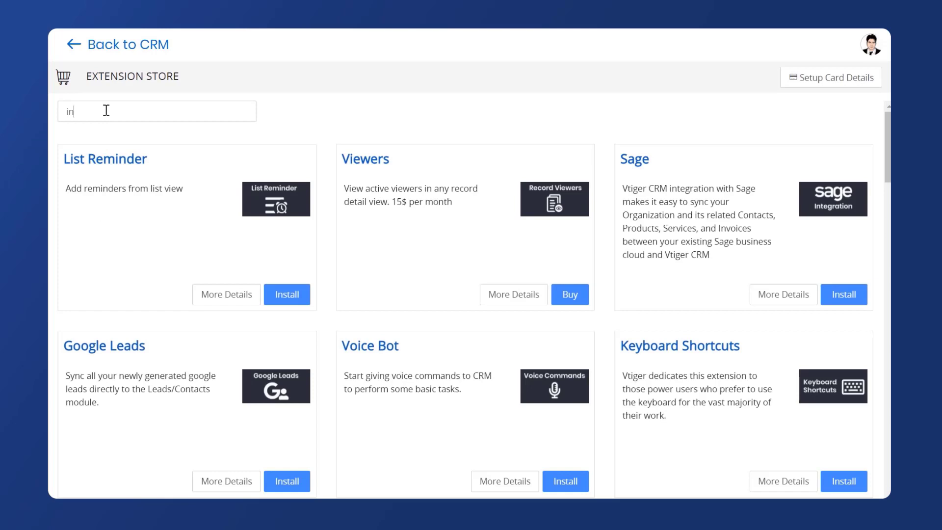
pyautogui.write('diamart')
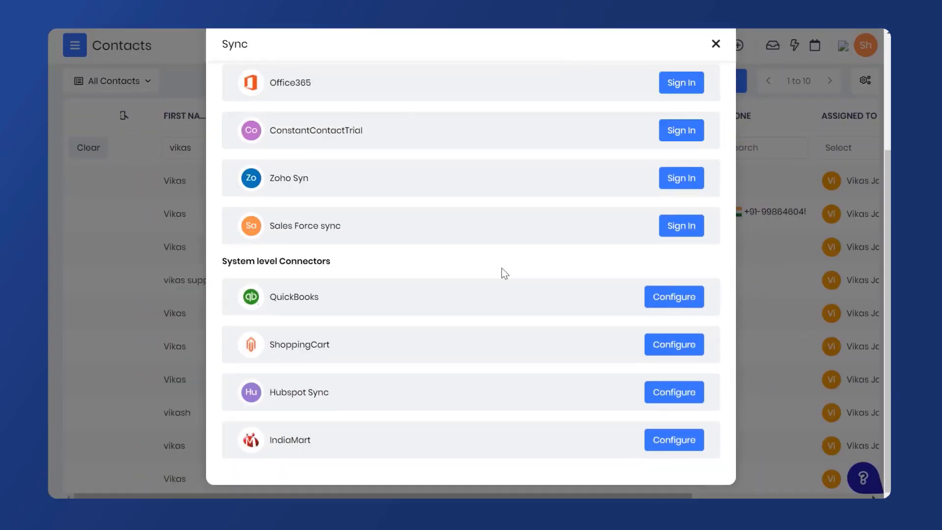
# Step: Open IndiaMart's Configure setup and pick 13-09-2021 as the Sync From date
pyautogui.click(656, 444)
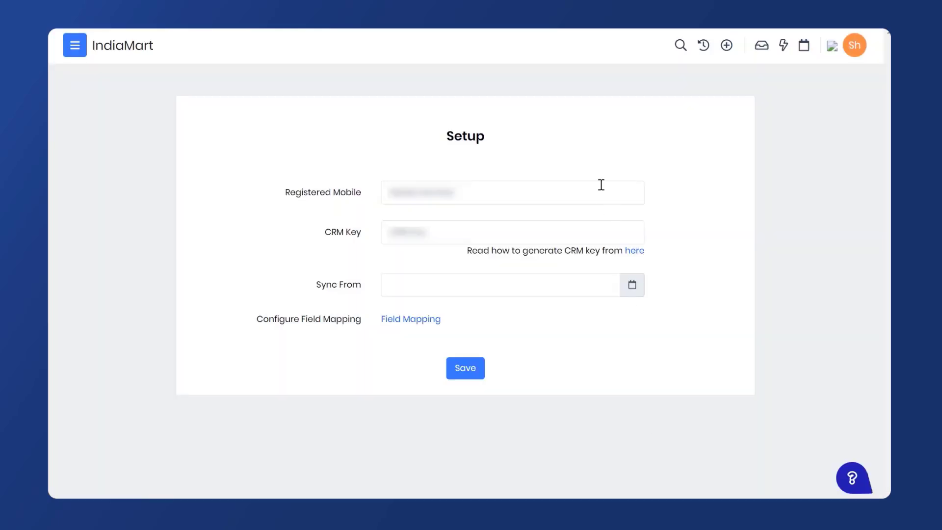
pyautogui.click(601, 185)
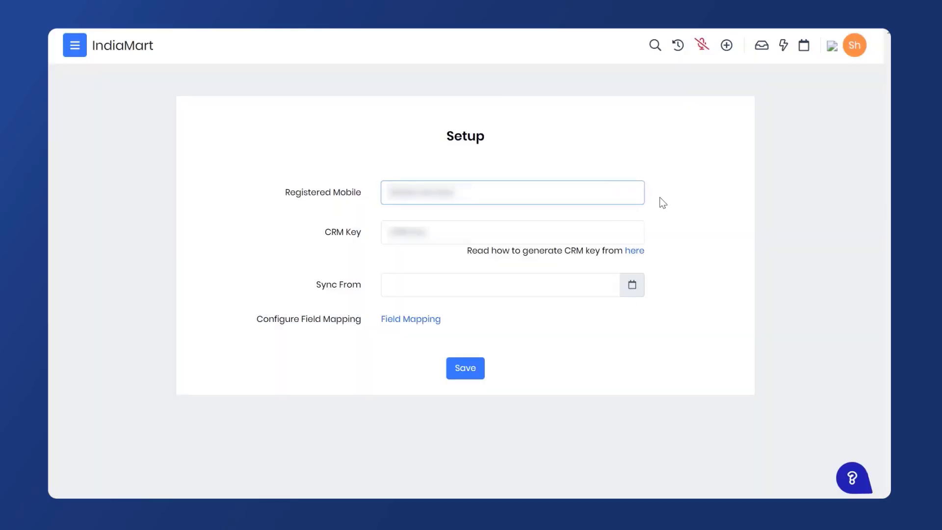
pyautogui.click(631, 284)
pyautogui.click(632, 284)
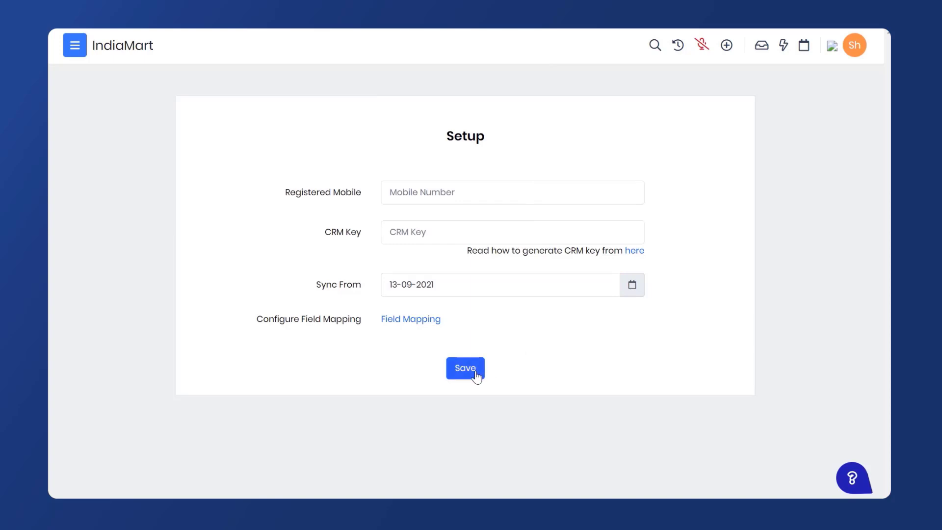